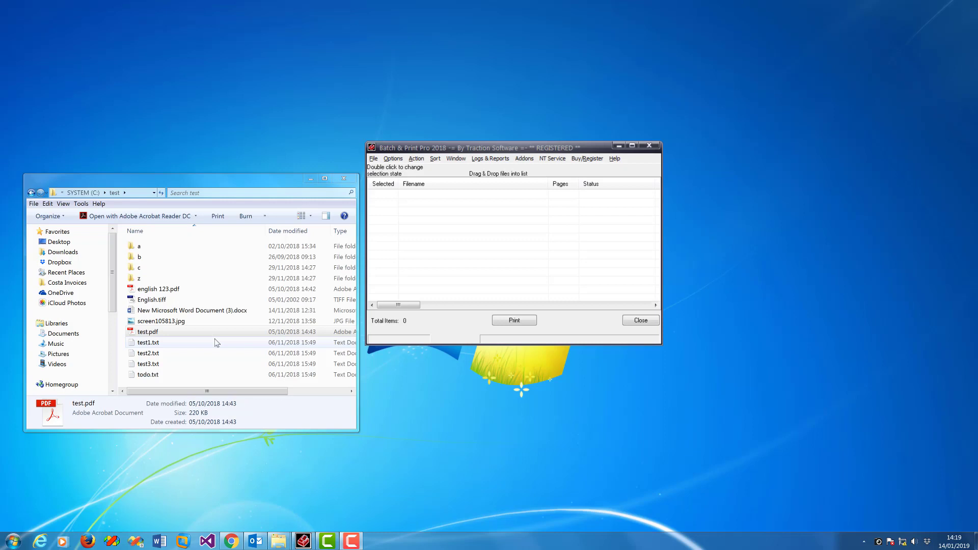
# - Add test.pdf to the print list and enable PDF-to-PostScript conversion in its processing setup
pyautogui.click(174, 334)
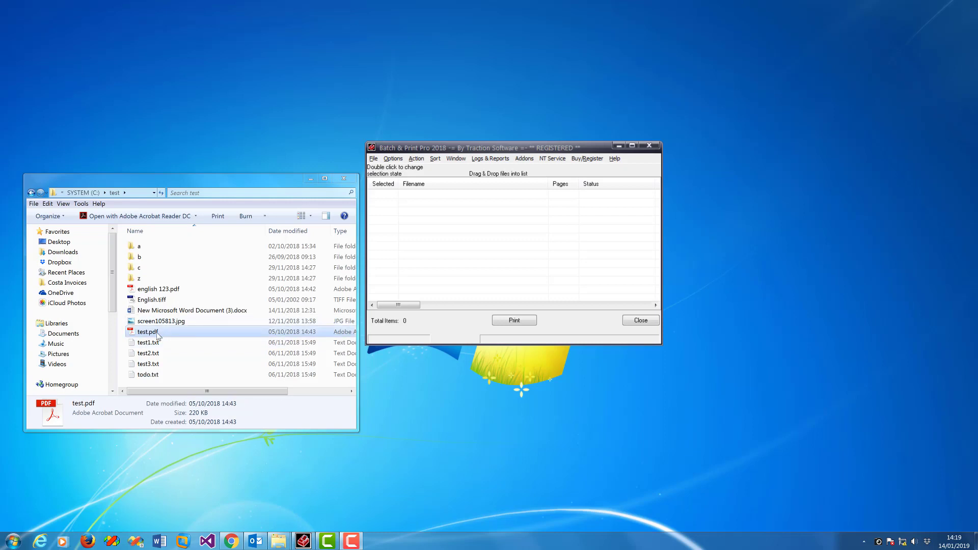
pyautogui.moveTo(158, 335); pyautogui.dragTo(469, 253)
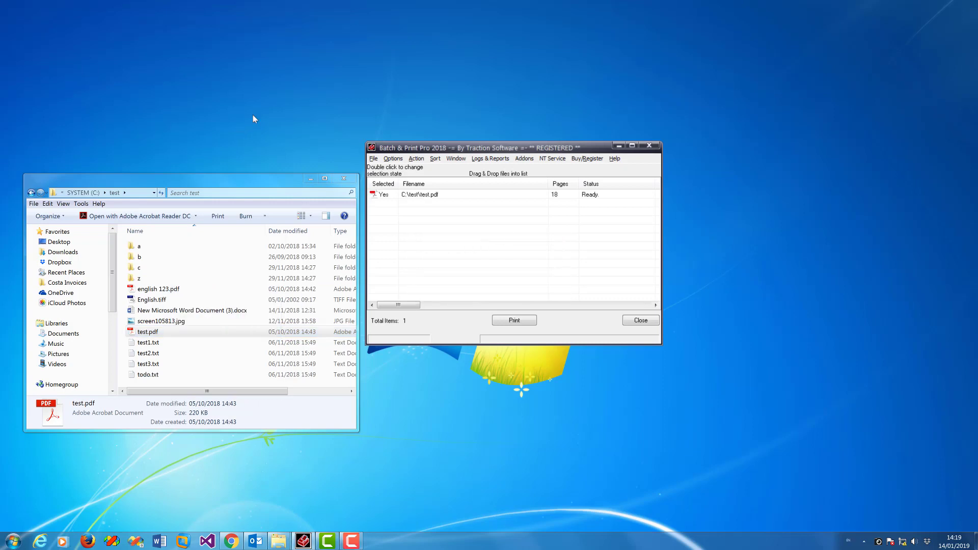
pyautogui.rightClick(448, 194)
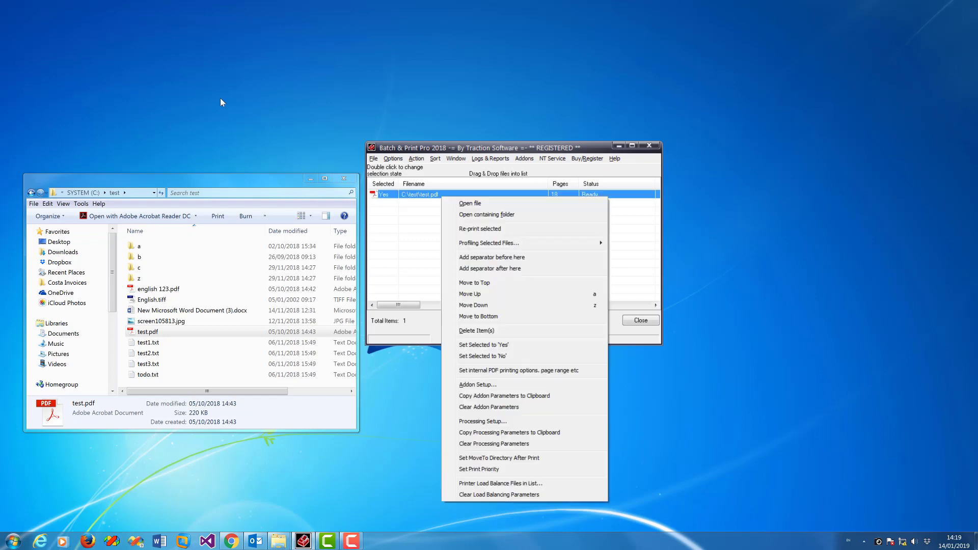
pyautogui.click(508, 425)
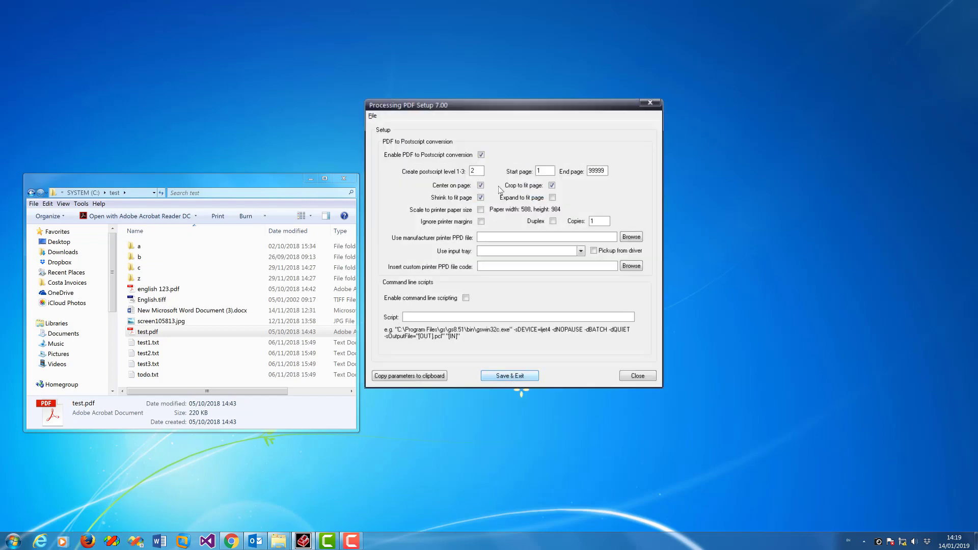
pyautogui.click(481, 155)
pyautogui.click(481, 155)
pyautogui.click(510, 376)
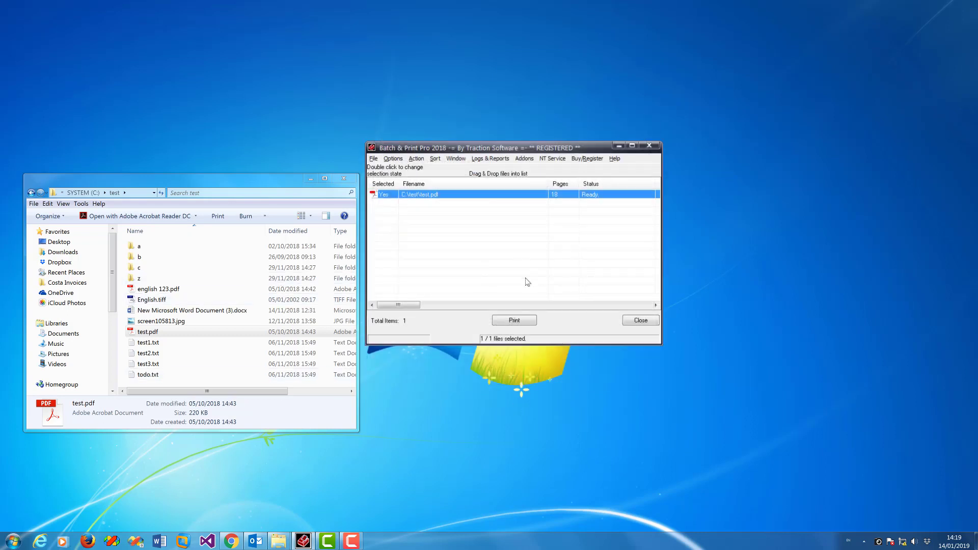
# - Print test.pdf and verify the test.pdf.ps job in the Xerox WorkCentre 5855 PS queue
pyautogui.click(528, 322)
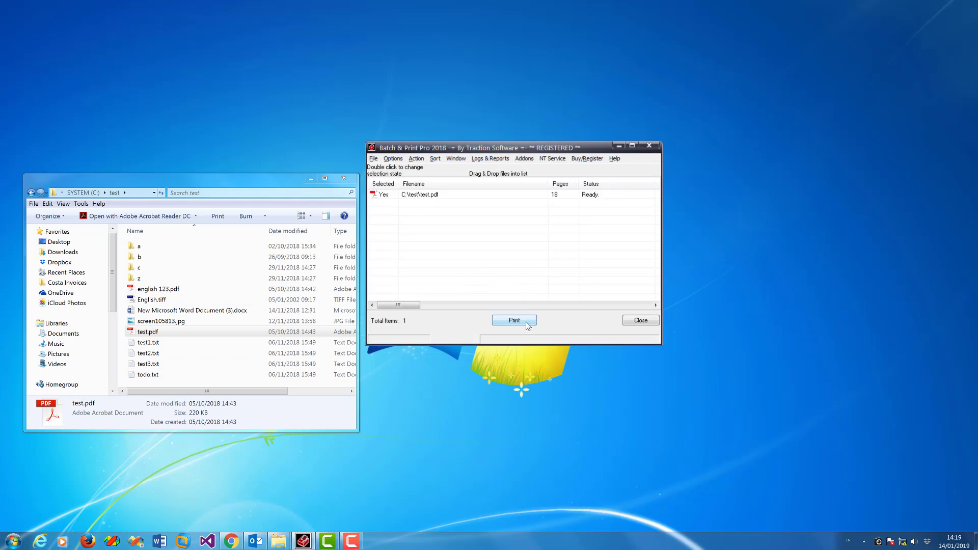
pyautogui.click(865, 542)
pyautogui.doubleClick(847, 499)
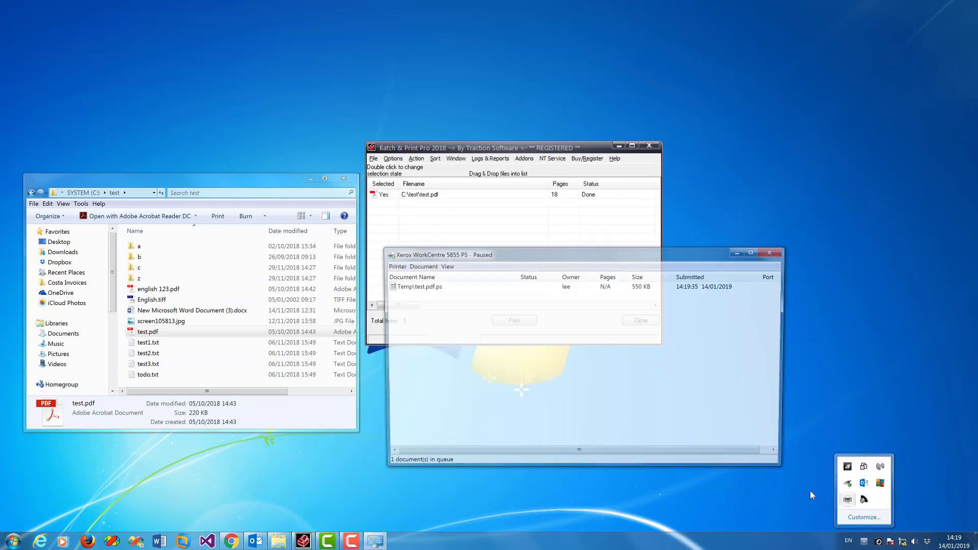
pyautogui.click(433, 290)
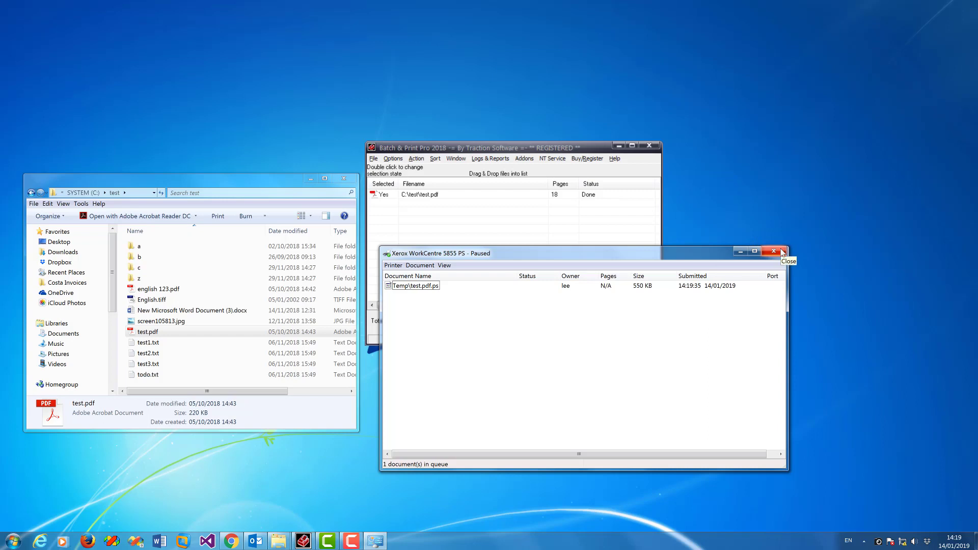
pyautogui.click(782, 252)
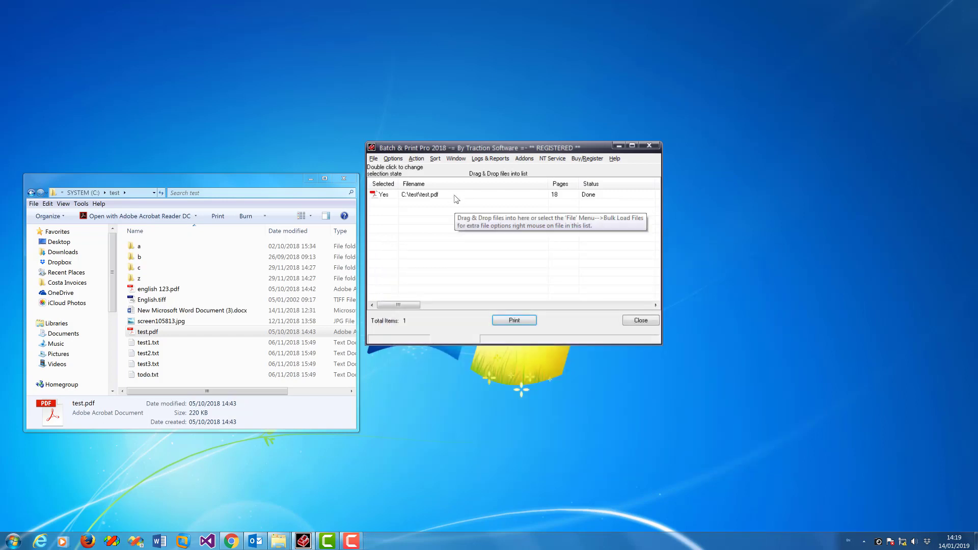
# - Copy test.pdf's processing parameters and paste them into the default PDF Processing parameters
pyautogui.rightClick(455, 195)
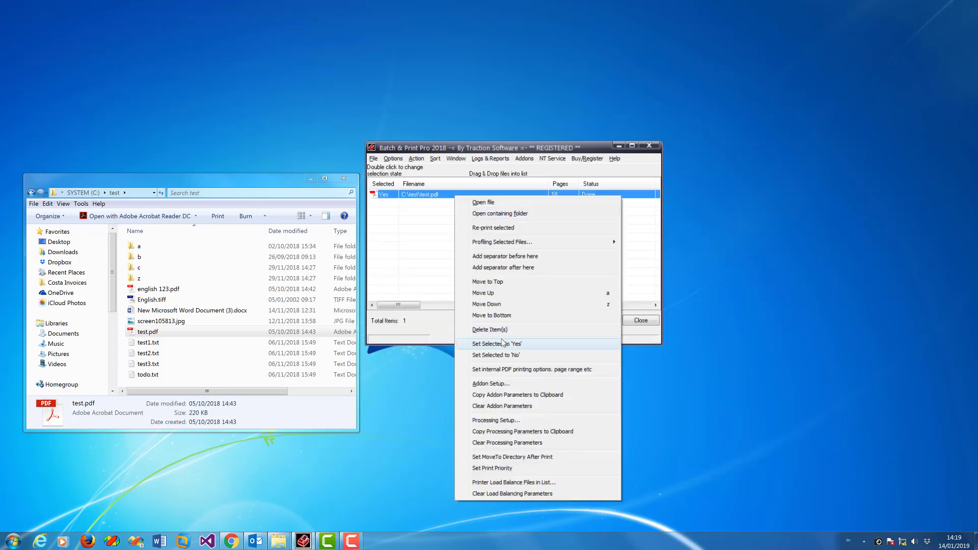
pyautogui.click(542, 433)
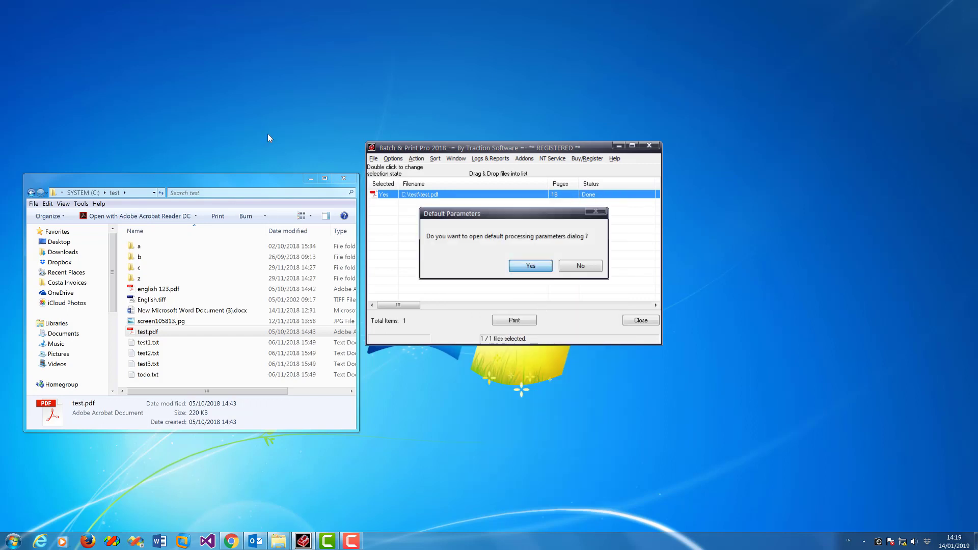
pyautogui.click(531, 266)
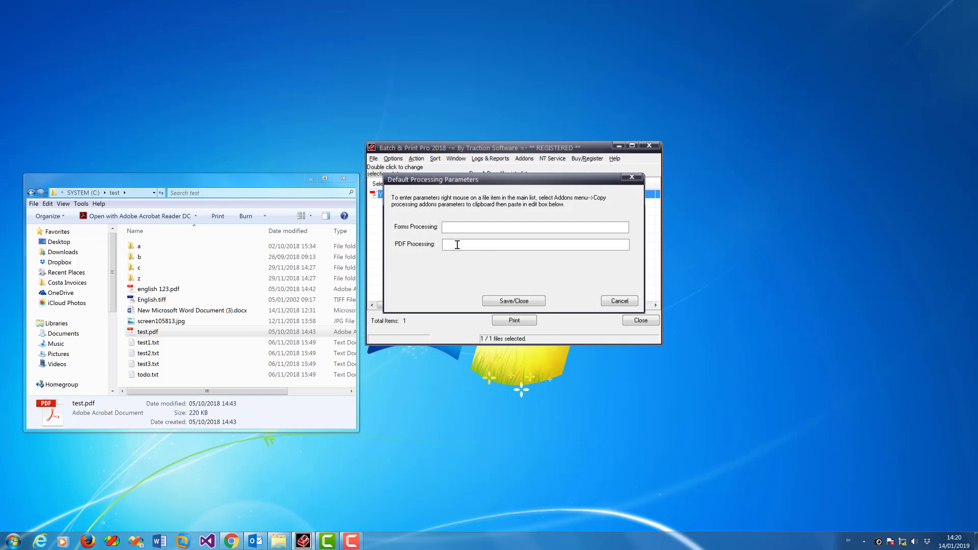
pyautogui.rightClick(451, 245)
pyautogui.click(500, 289)
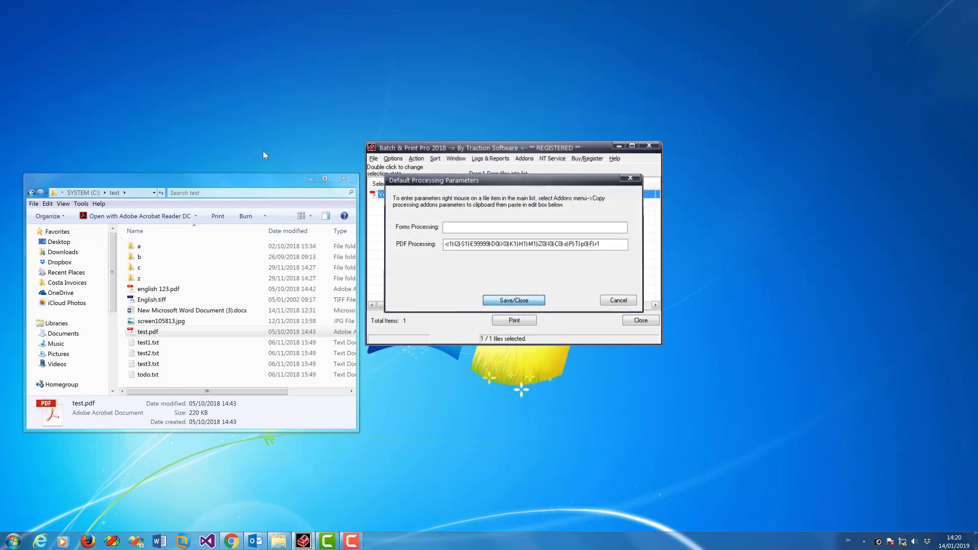
pyautogui.click(528, 304)
# - Replace the listed test.pdf with english 123.pdf and test.pdf, checking their Processing Parameters column
pyautogui.click(451, 198)
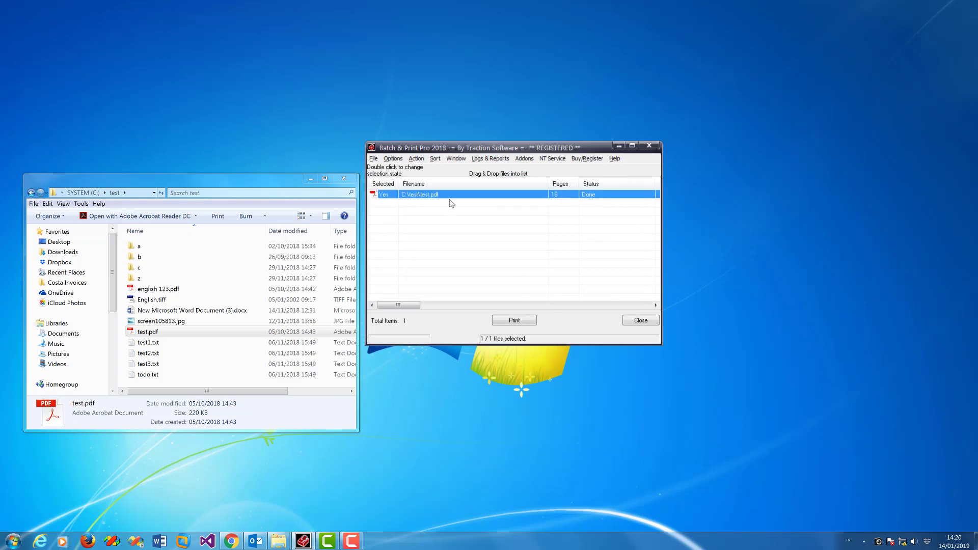
pyautogui.press('Delete')
pyautogui.moveTo(175, 290); pyautogui.dragTo(476, 246)
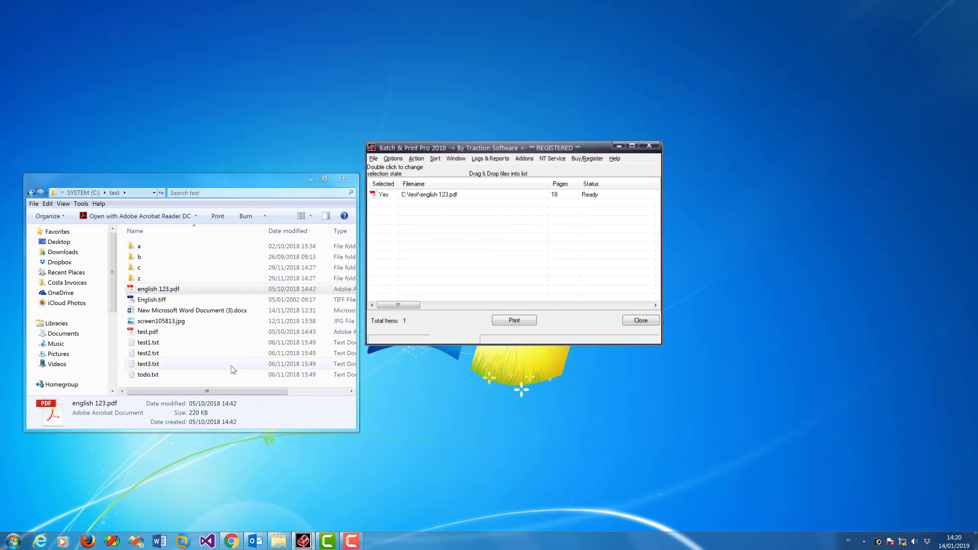
pyautogui.moveTo(160, 337); pyautogui.dragTo(245, 131)
pyautogui.click(147, 331)
pyautogui.moveTo(148, 332); pyautogui.dragTo(477, 269)
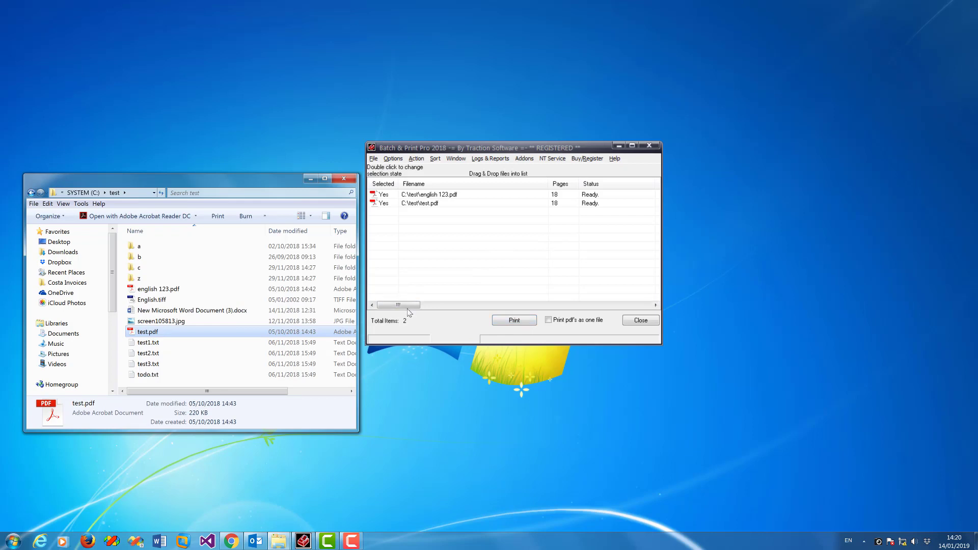
pyautogui.moveTo(410, 306); pyautogui.dragTo(510, 308)
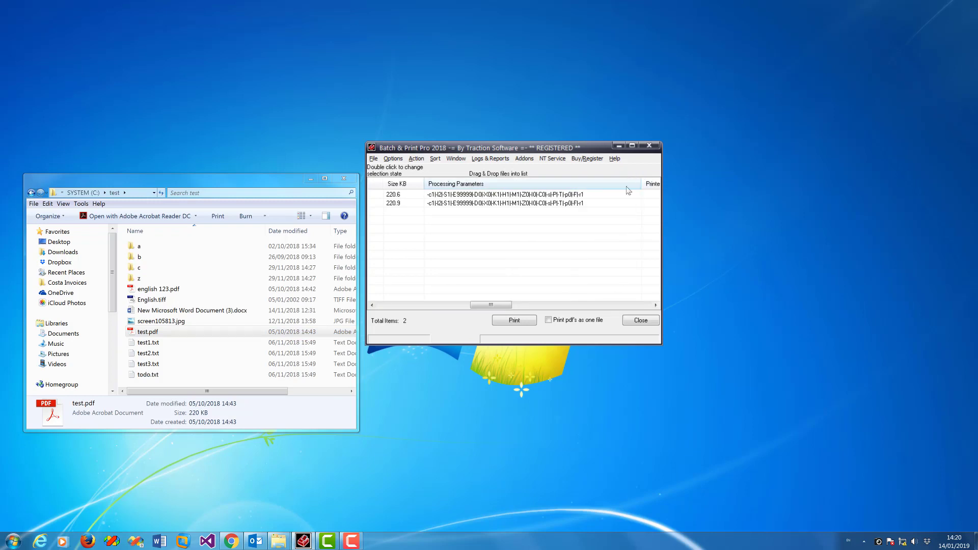
pyautogui.moveTo(505, 305); pyautogui.dragTo(392, 309)
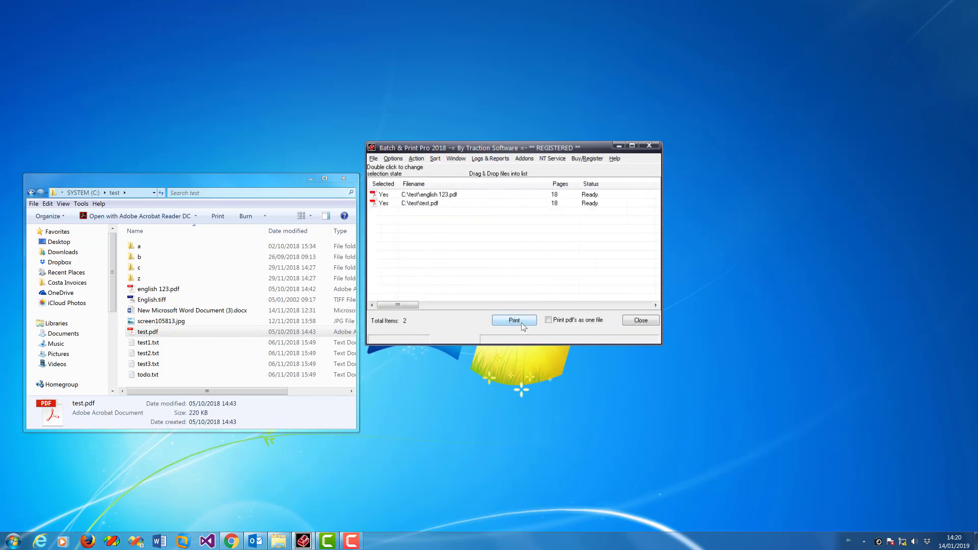
# - Print english 123.pdf and test.pdf, then check the three .ps jobs in the Xerox queue
pyautogui.click(530, 322)
pyautogui.click(864, 541)
pyautogui.doubleClick(847, 499)
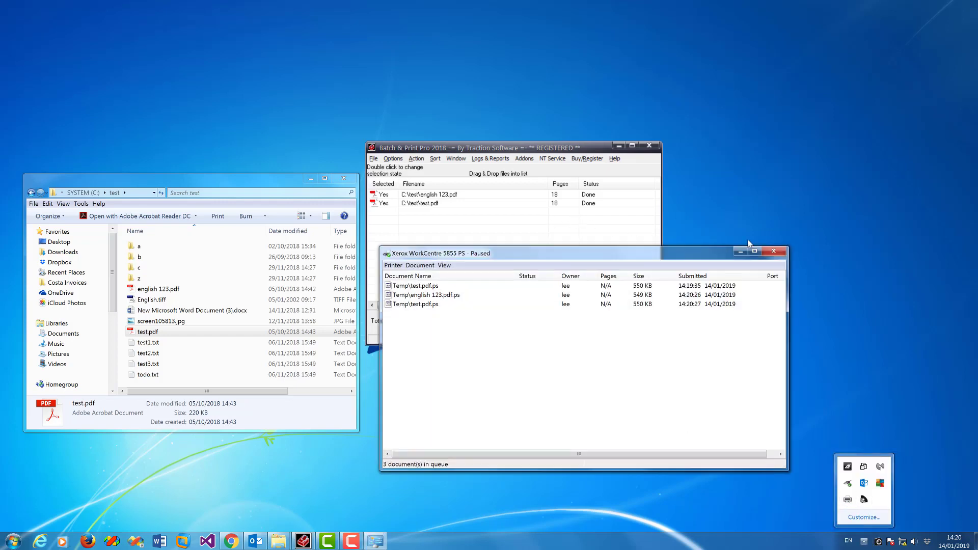
pyautogui.moveTo(516, 253); pyautogui.dragTo(518, 254)
pyautogui.hotkey('alt', 'F4')
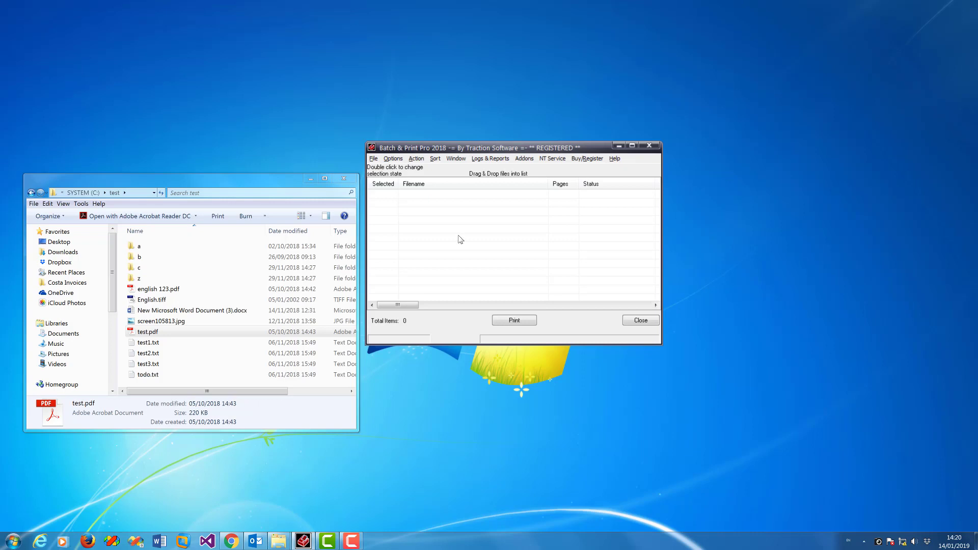
# - Inspect the default PDF Processing value, keep it unchanged, and add test.pdf back to the list
pyautogui.click(393, 158)
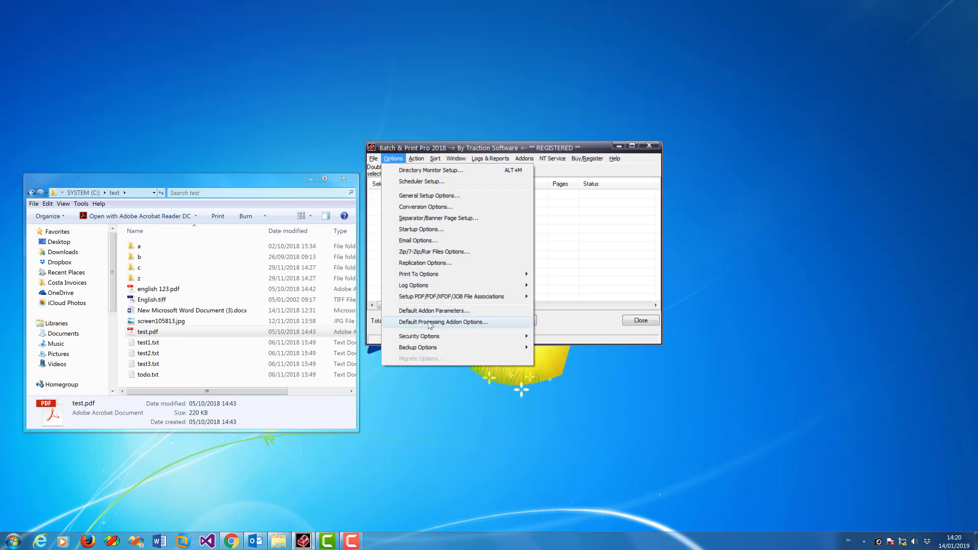
pyautogui.click(429, 322)
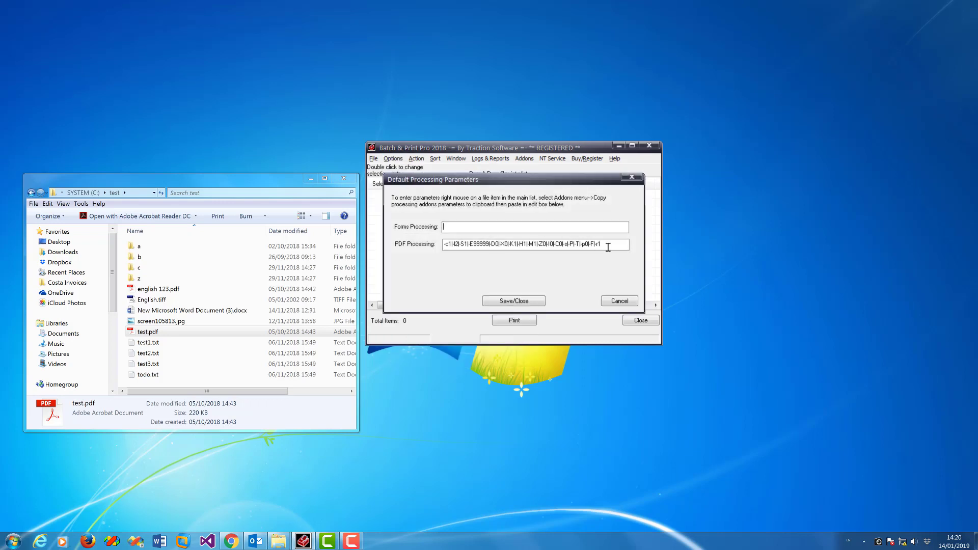
pyautogui.moveTo(607, 245); pyautogui.dragTo(281, 228)
pyautogui.moveTo(613, 244); pyautogui.dragTo(445, 236)
pyautogui.click(512, 302)
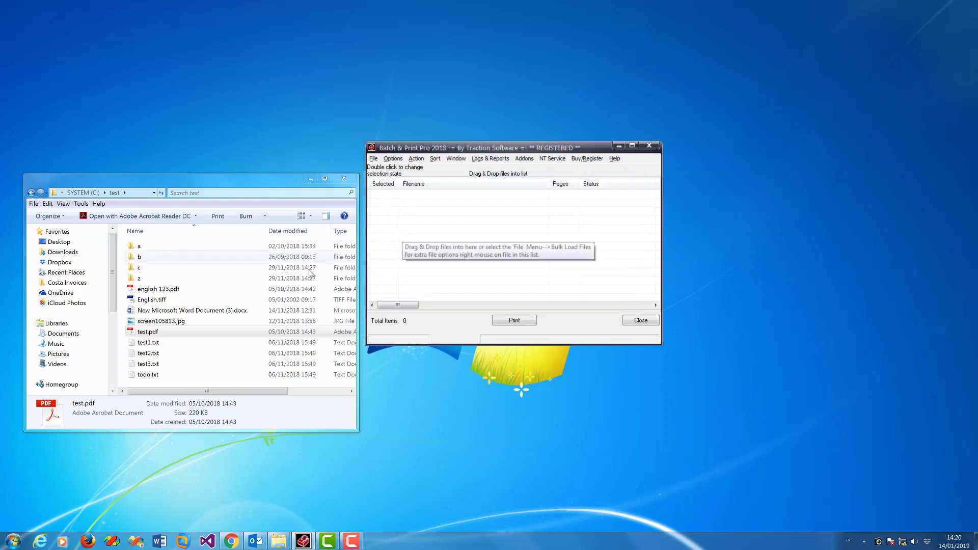
pyautogui.moveTo(152, 332); pyautogui.dragTo(484, 231)
pyautogui.rightClick(479, 194)
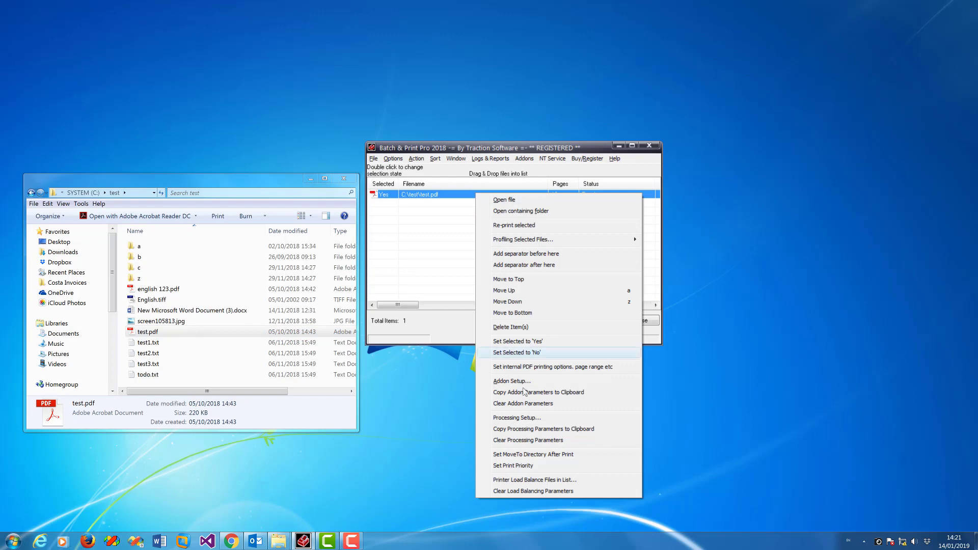
# - Save test.pdf's PDF processing settings as a profile named ps
pyautogui.click(539, 422)
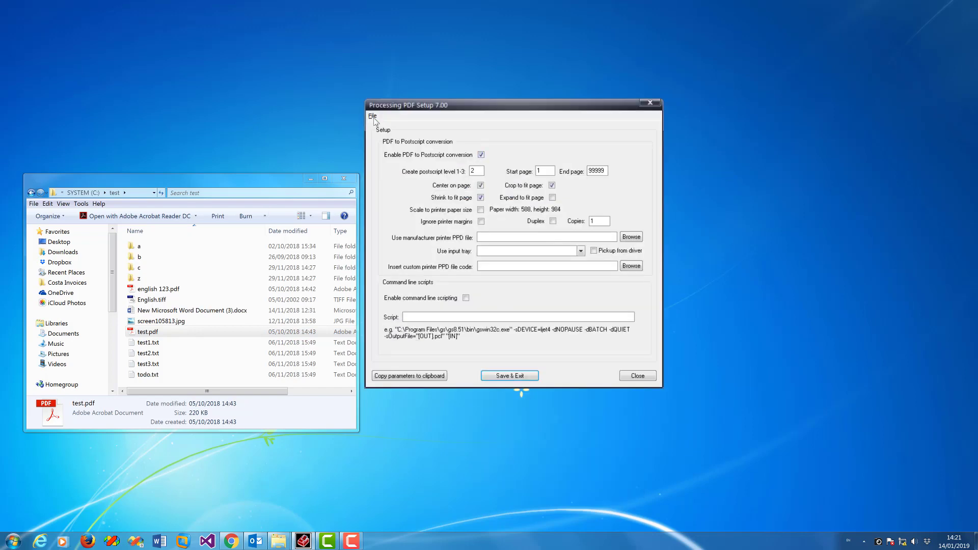
pyautogui.click(373, 119)
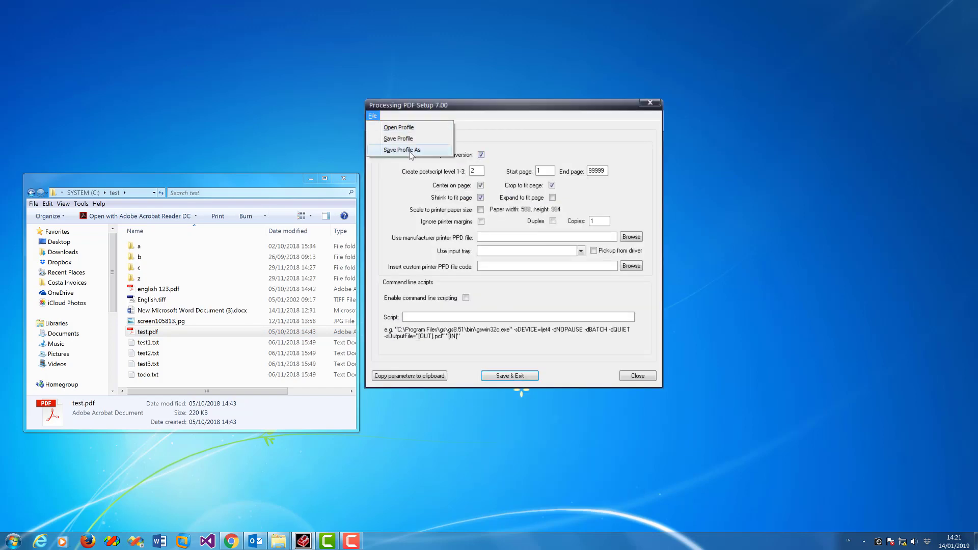
pyautogui.click(206, 80)
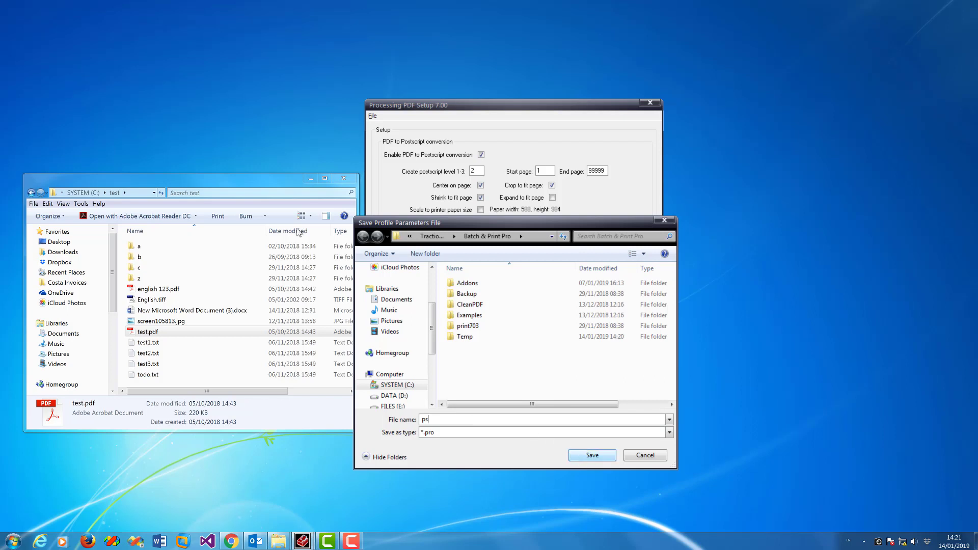
pyautogui.click(590, 459)
pyautogui.click(584, 265)
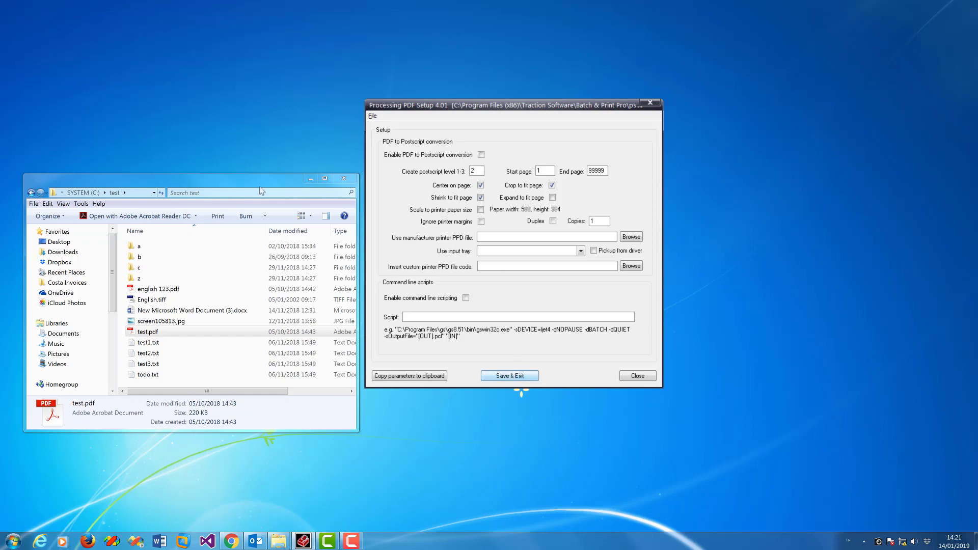
# - In Directory Monitor advanced settings, load ps.pro as the processing settings
pyautogui.click(521, 377)
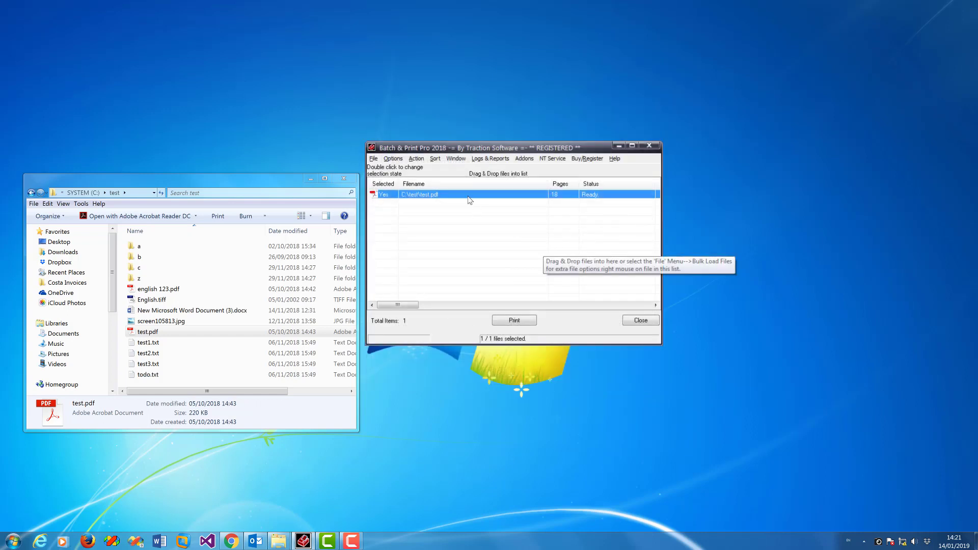
pyautogui.click(393, 159)
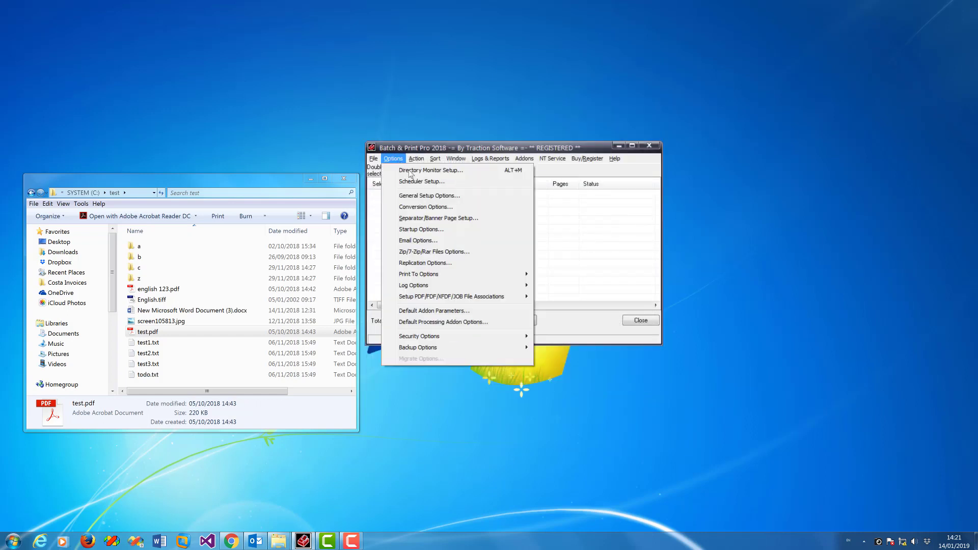
pyautogui.click(413, 171)
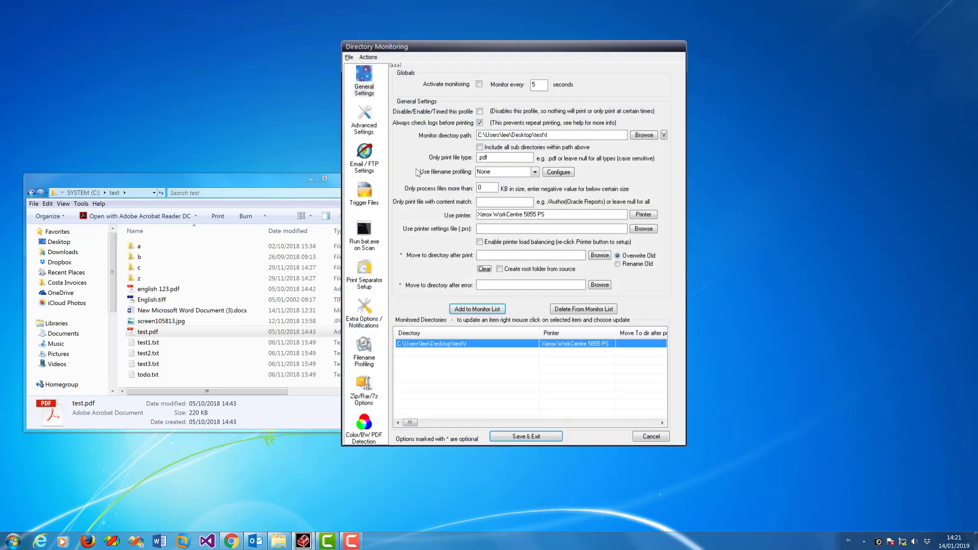
pyautogui.click(364, 119)
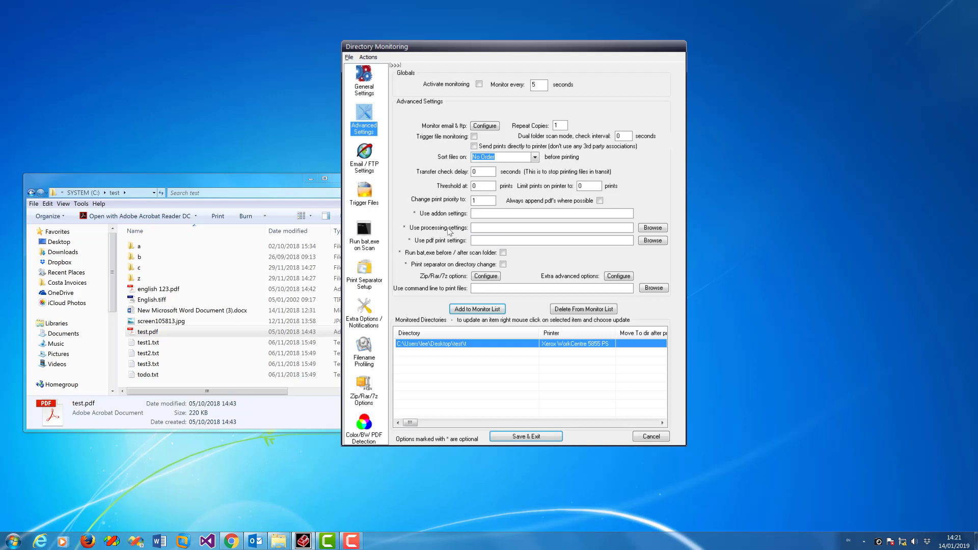
pyautogui.click(646, 230)
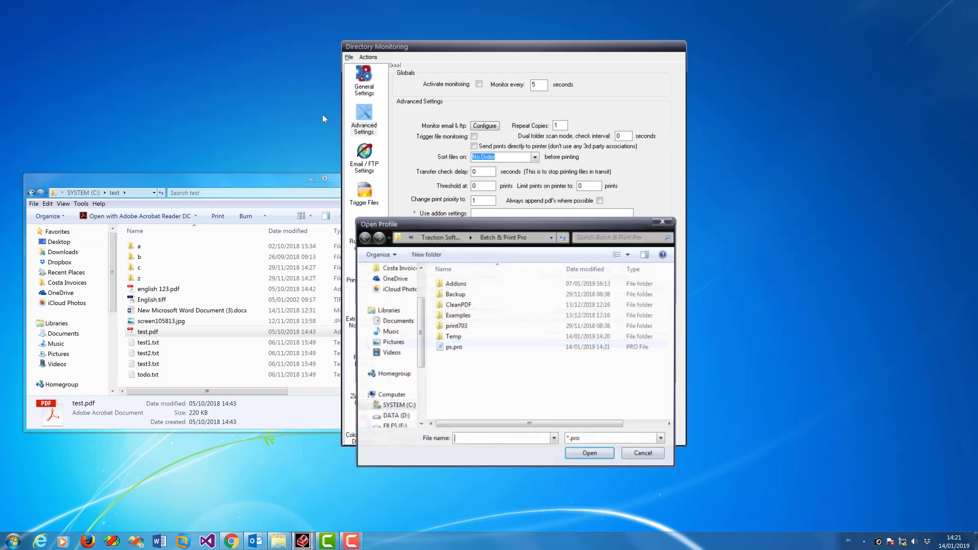
pyautogui.doubleClick(453, 347)
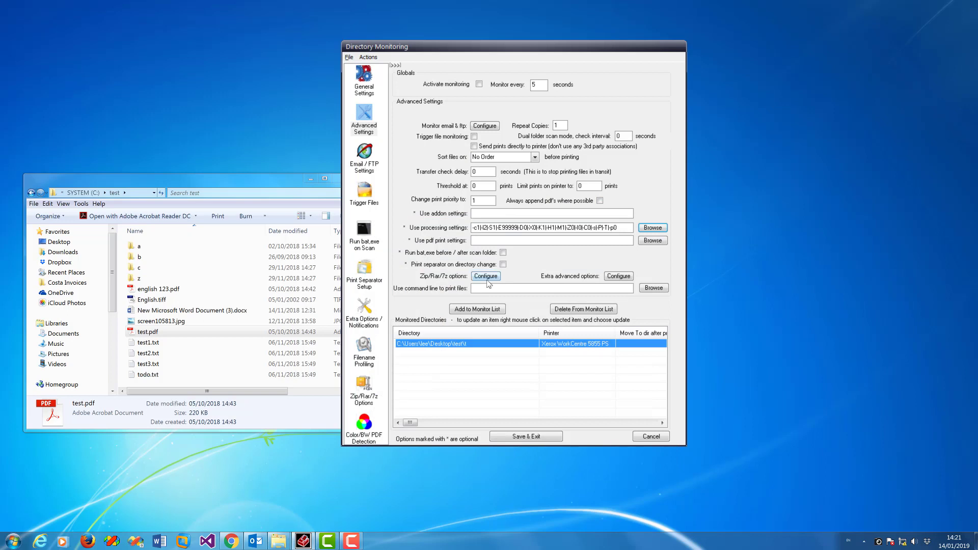
# - Update the monitored Desktop test folder entry with the new settings and save with monitoring active
pyautogui.click(364, 277)
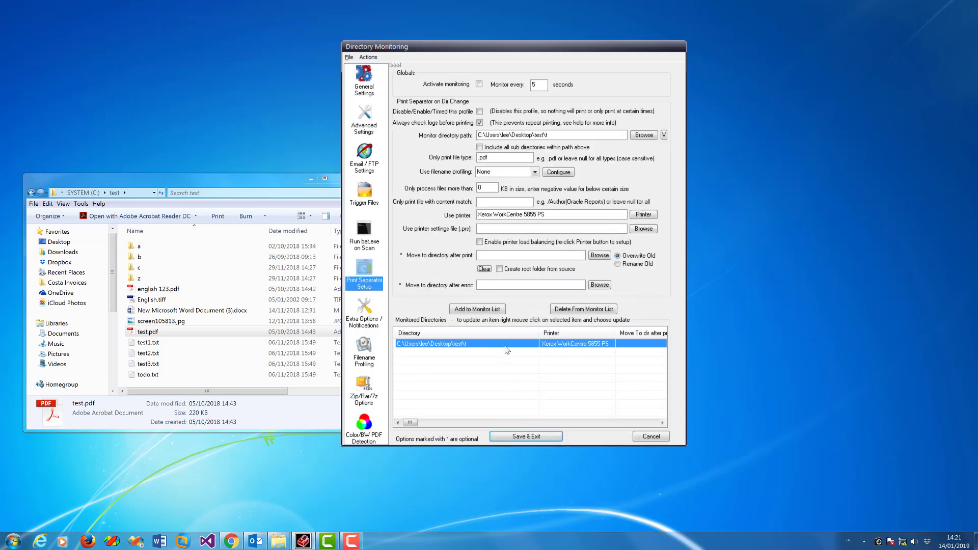
pyautogui.rightClick(507, 343)
pyautogui.click(544, 397)
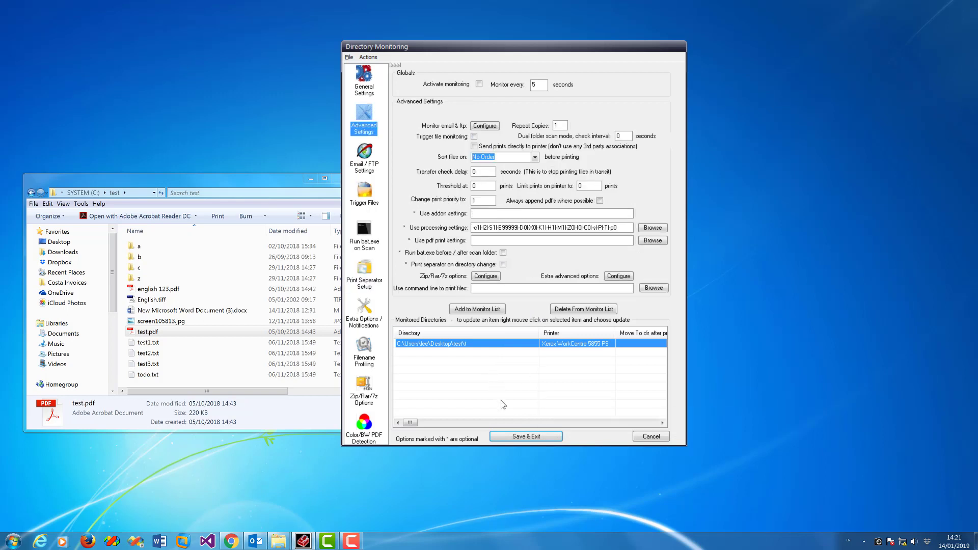
pyautogui.click(534, 439)
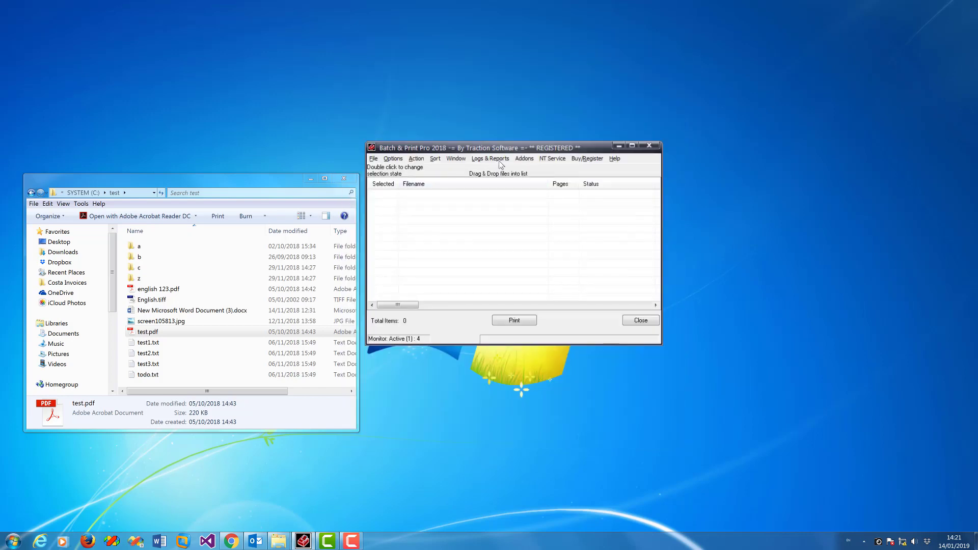
# - Clear the print log from Logs & Reports
pyautogui.hotkey('alt', 'l')
pyautogui.moveTo(548, 170)
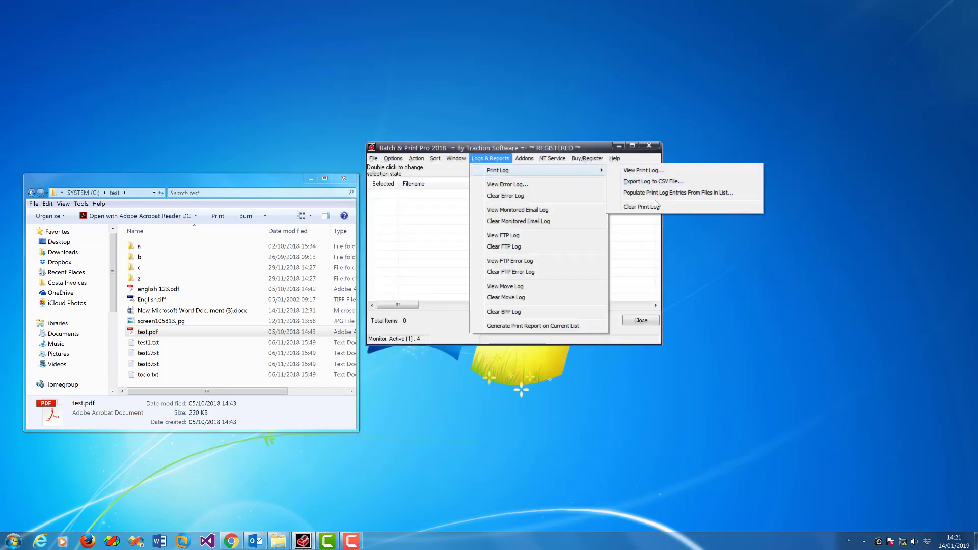
pyautogui.click(657, 202)
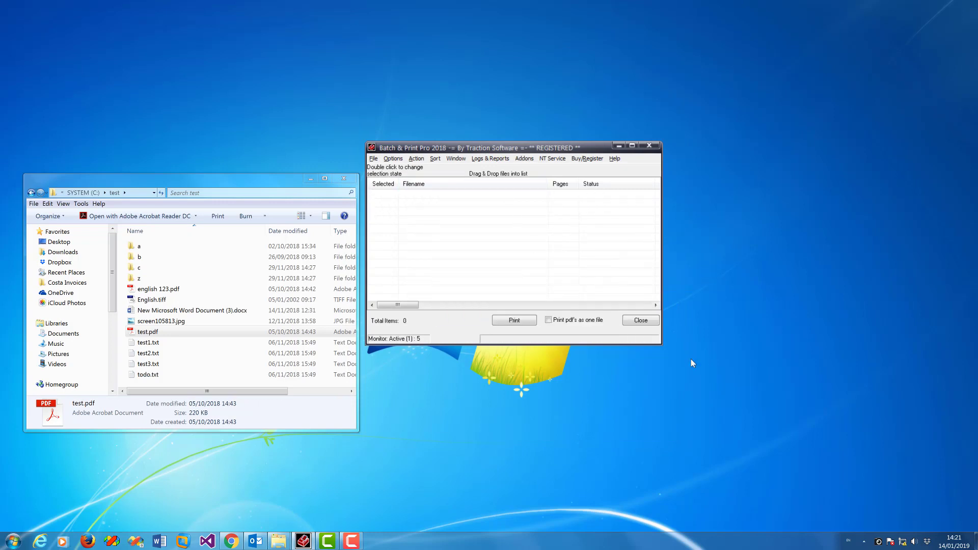
# - Cancel all six .ps jobs in the Xerox WorkCentre 5855 PS queue
pyautogui.click(864, 541)
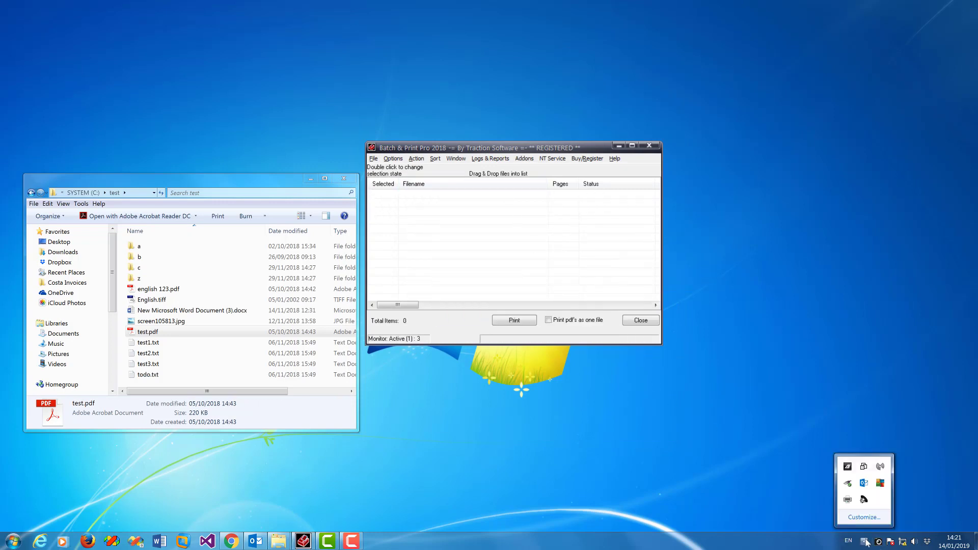
pyautogui.doubleClick(848, 501)
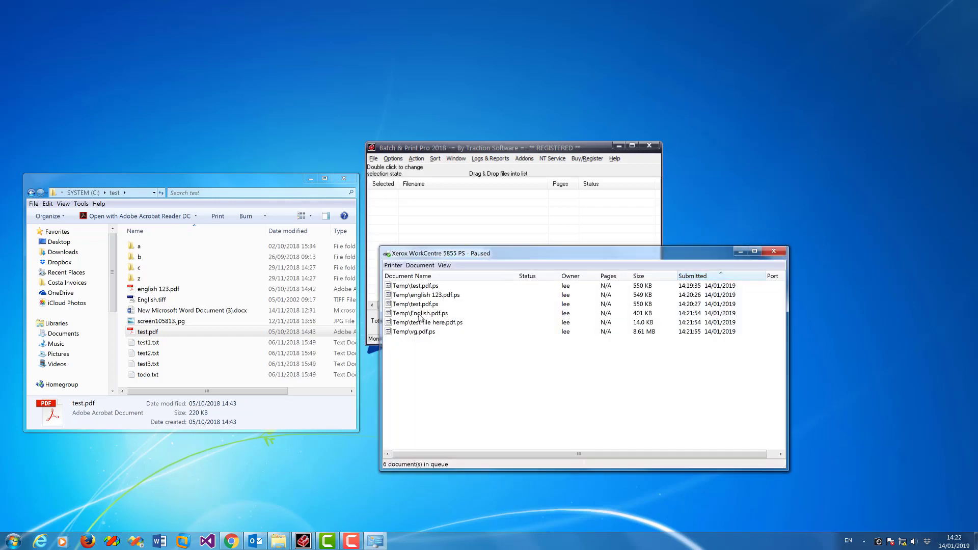
pyautogui.click(419, 314)
pyautogui.click(426, 332)
pyautogui.click(426, 316)
pyautogui.click(432, 332)
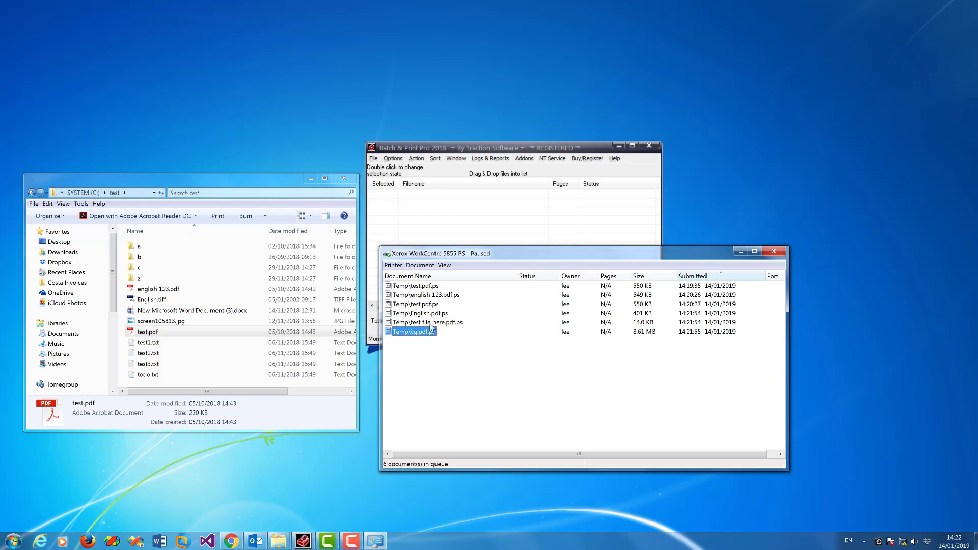
pyautogui.keyDown('shift'); pyautogui.click(415, 288); pyautogui.keyUp('shift')
pyautogui.press('Delete')
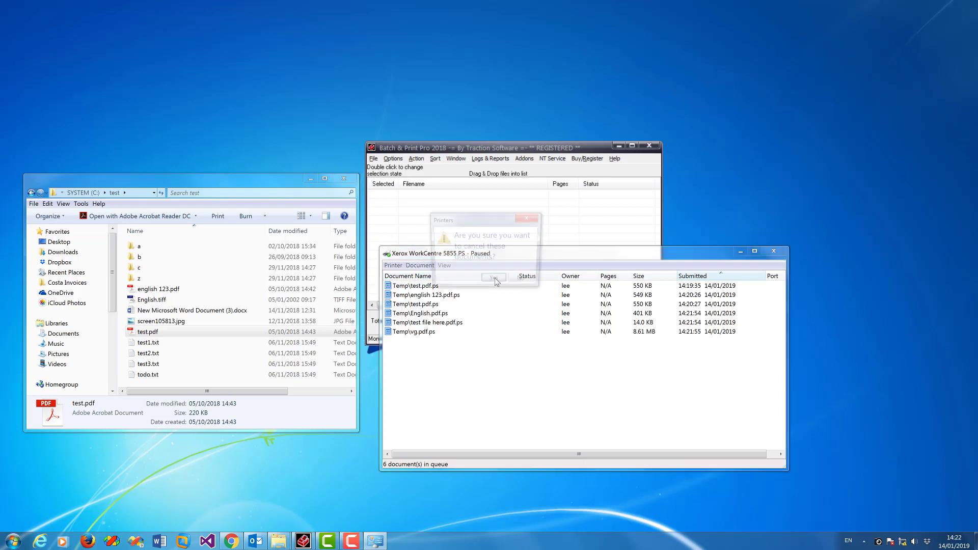
pyautogui.click(494, 280)
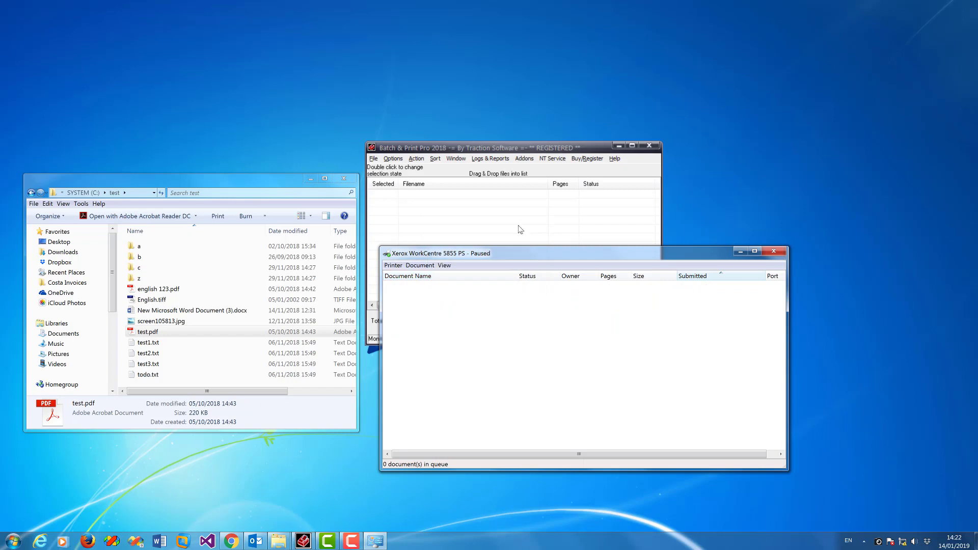
# - Clear the print log again and sort the Xerox queue's three new .ps jobs by submission time
pyautogui.click(520, 230)
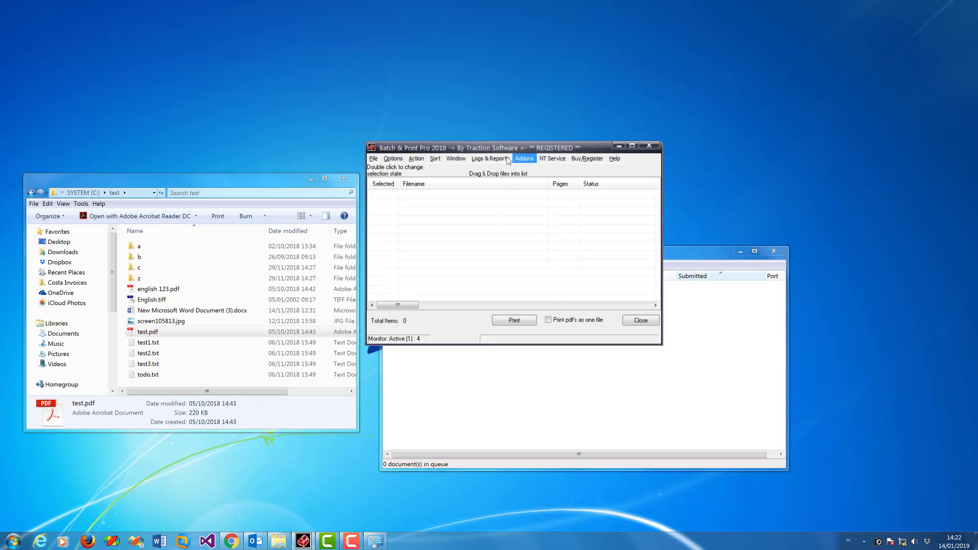
pyautogui.click(490, 158)
pyautogui.moveTo(535, 171)
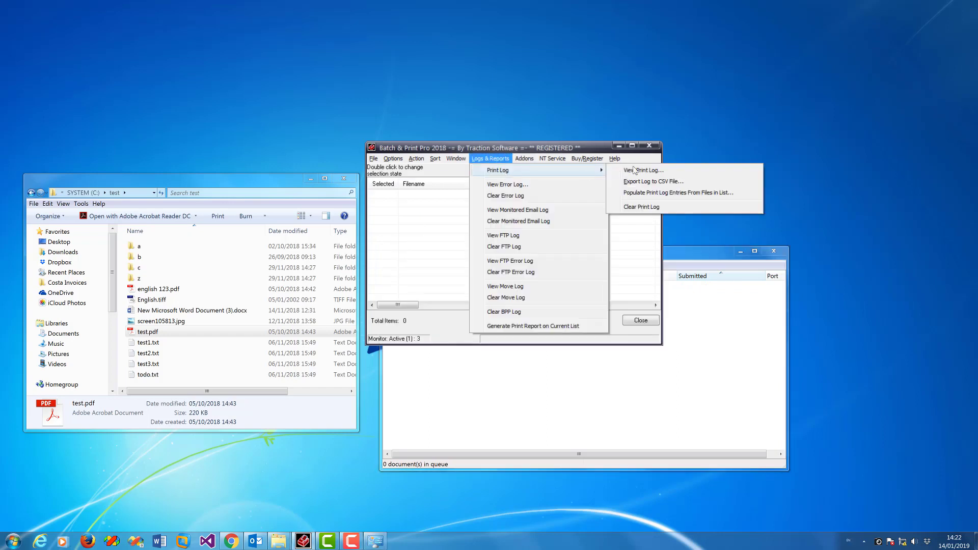
pyautogui.click(642, 206)
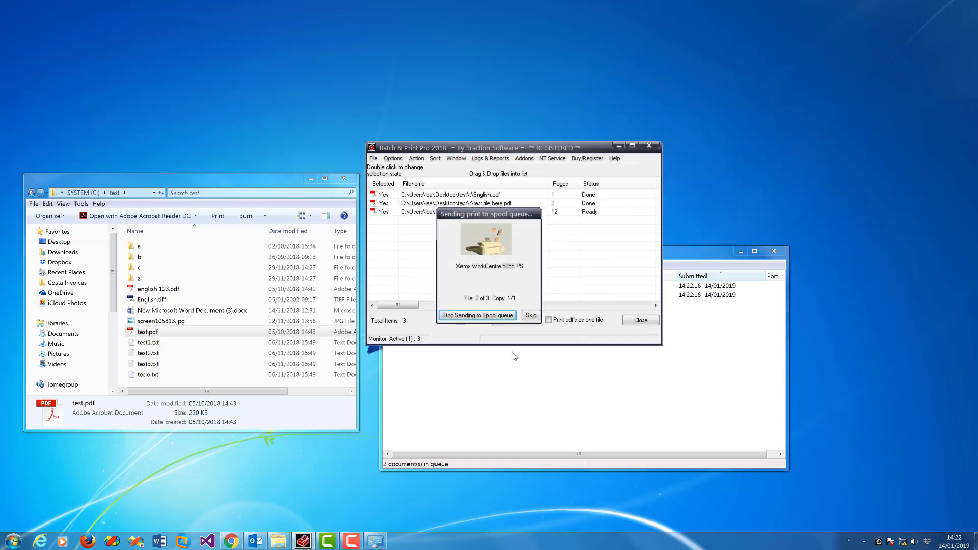
pyautogui.click(618, 415)
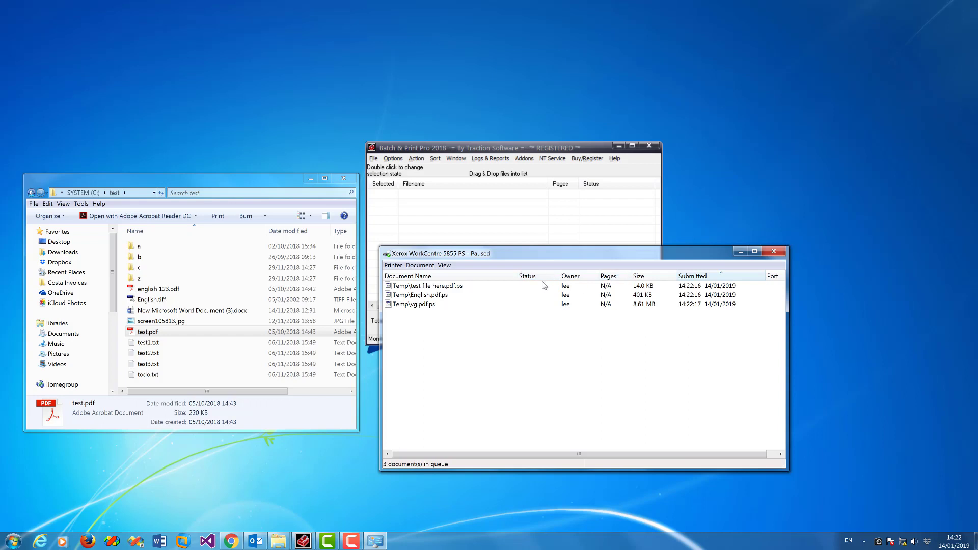
pyautogui.click(706, 277)
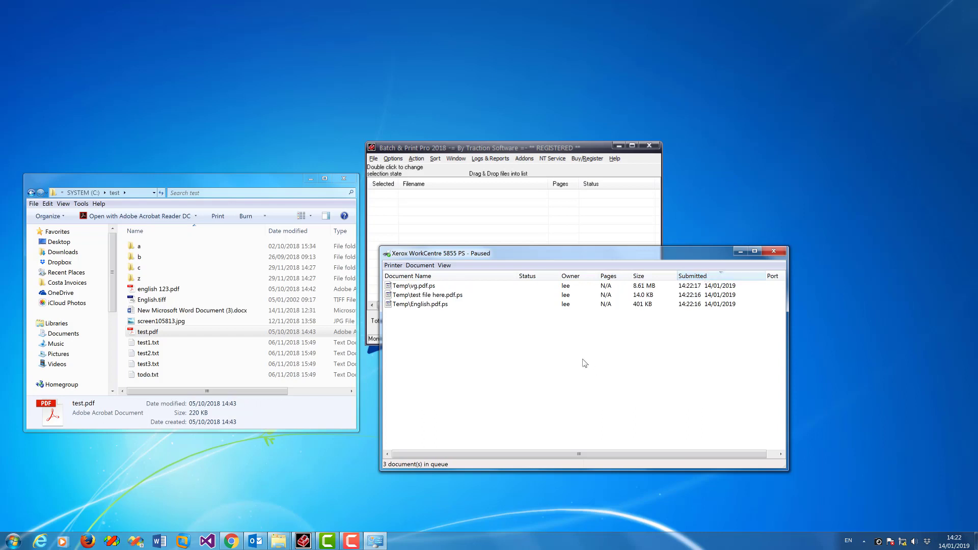